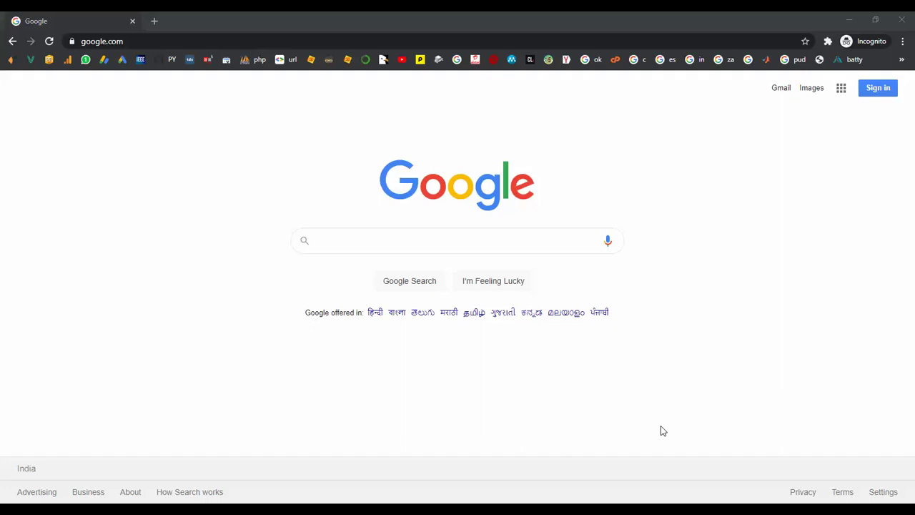
- Search Google for okokprojects
{"action": "left_click", "coordinate": [365, 241]}
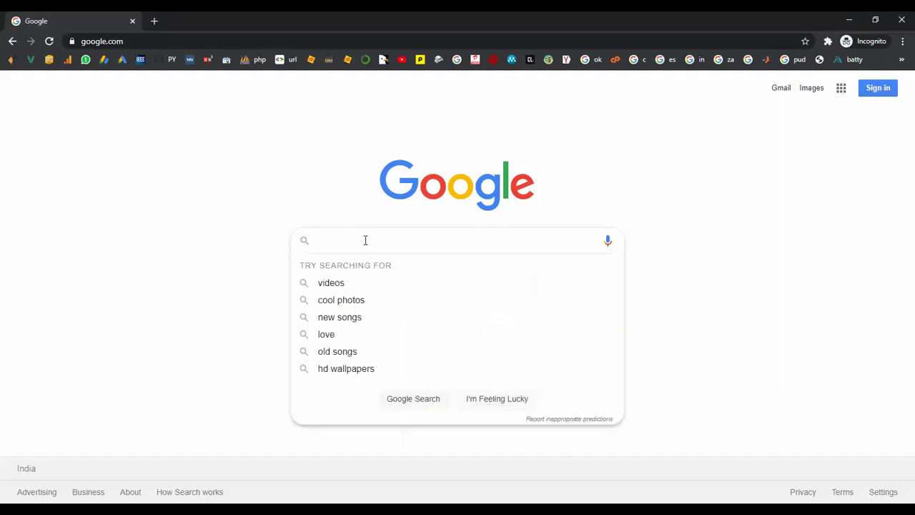
{"action": "type", "text": "oko"}
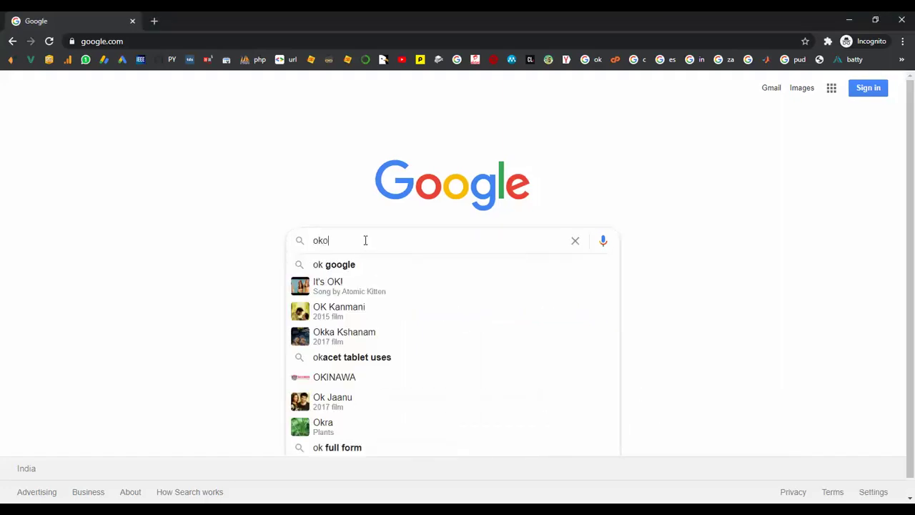
{"action": "type", "text": "kproject"}
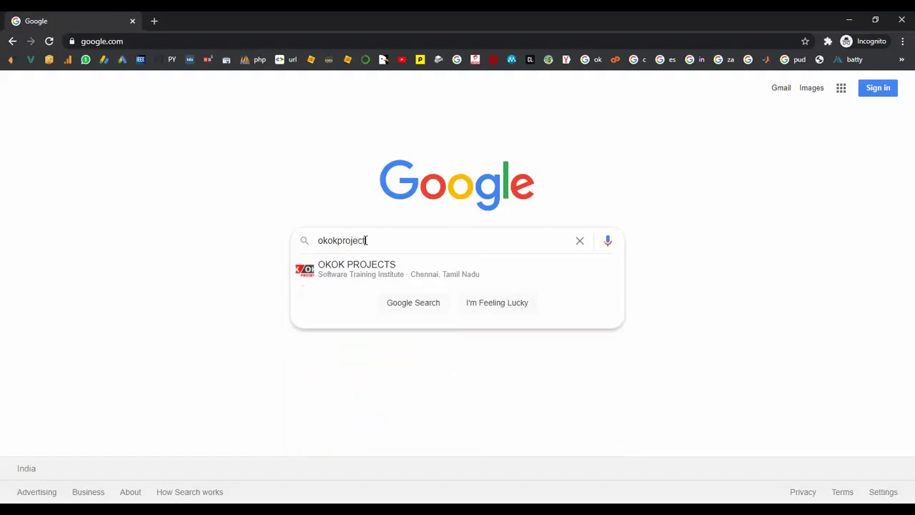
{"action": "type", "text": "s"}
{"action": "key", "text": "Return"}
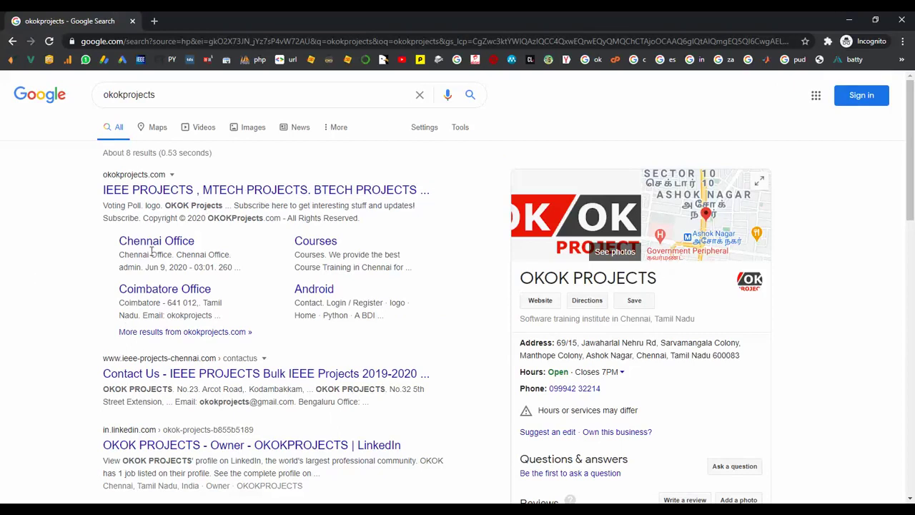
- Open the okokprojects.com result, browse its home page, then return to the allocation system login page
{"action": "left_click", "coordinate": [181, 197]}
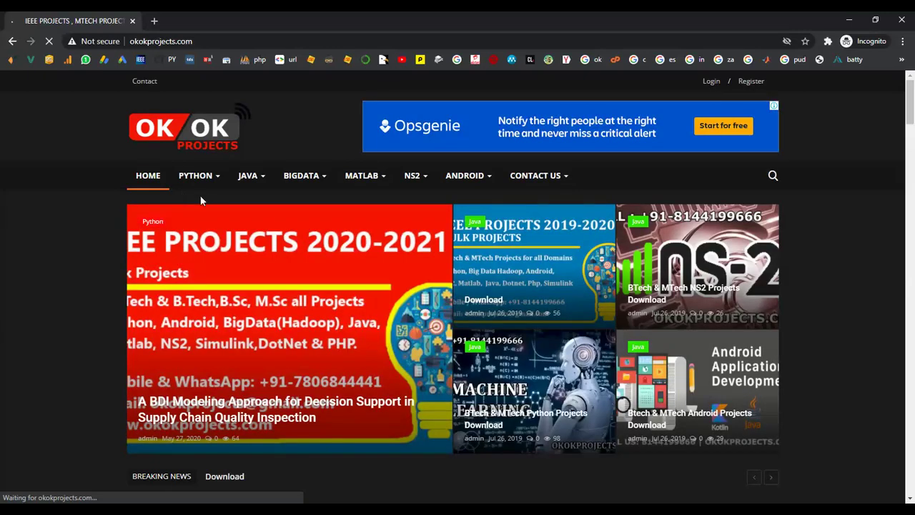
{"action": "scroll", "coordinate": [116, 280], "scroll_direction": "down", "scroll_amount": 9}
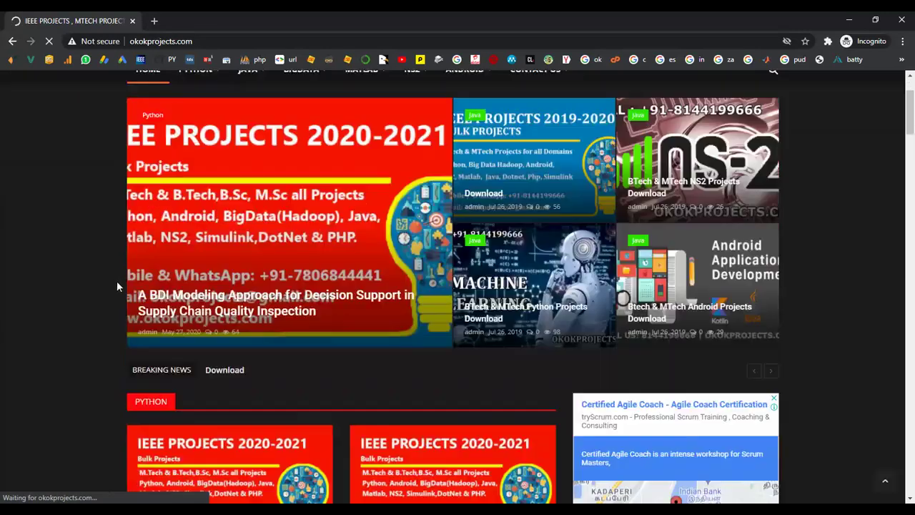
{"action": "scroll", "coordinate": [118, 286], "scroll_direction": "up", "scroll_amount": 9}
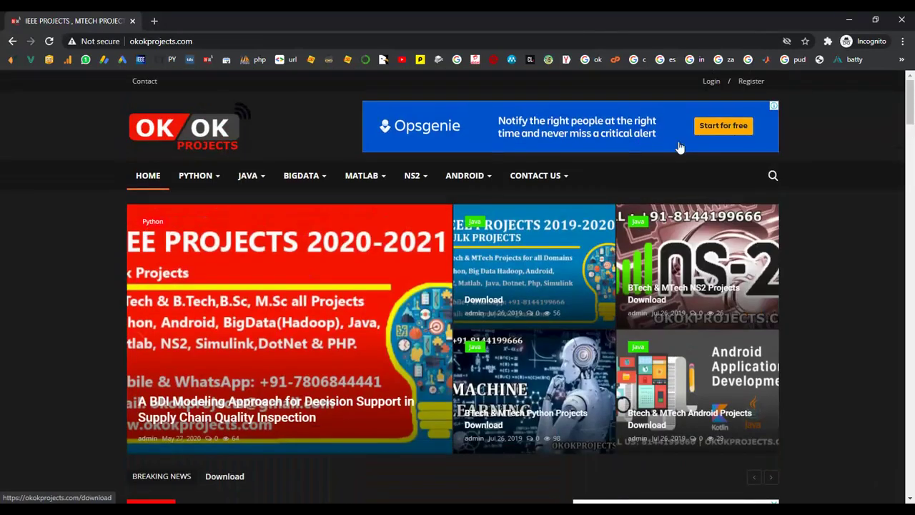
{"action": "mouse_move", "coordinate": [531, 184]}
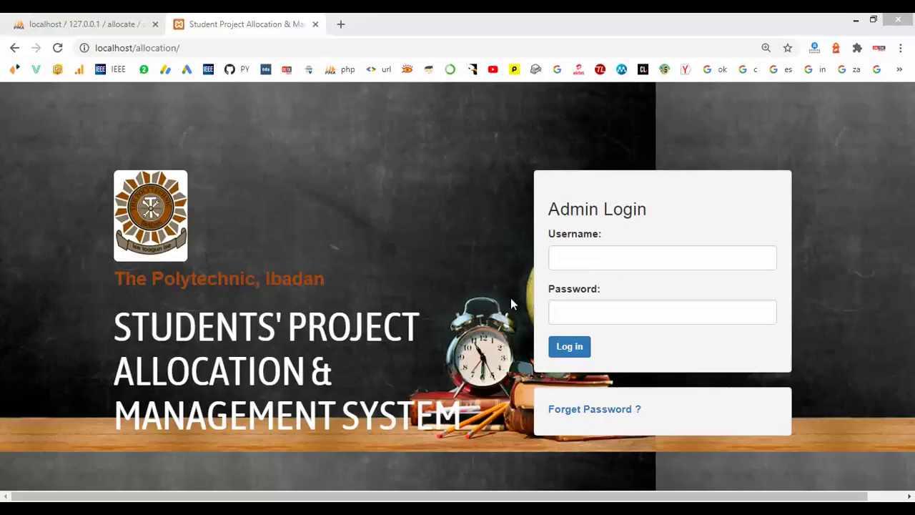
- Log in with the admin username and password
{"action": "left_click", "coordinate": [575, 259]}
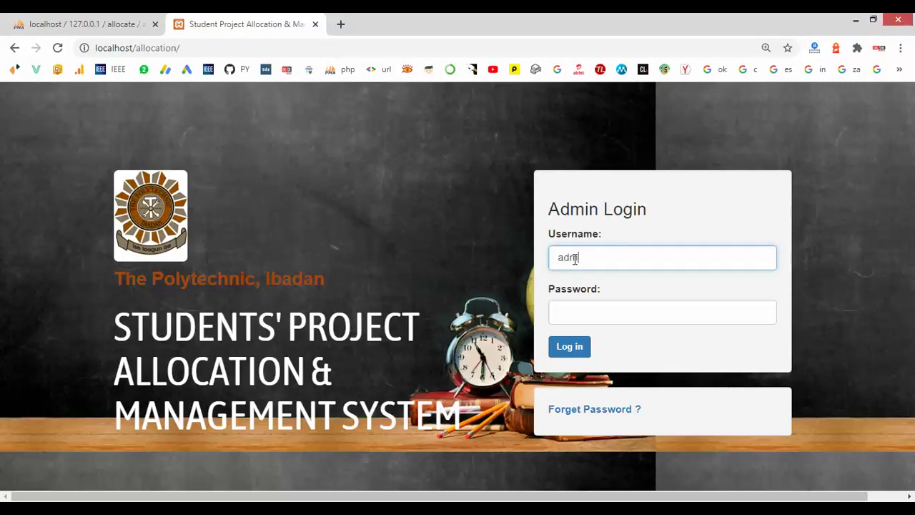
{"action": "left_click", "coordinate": [581, 318]}
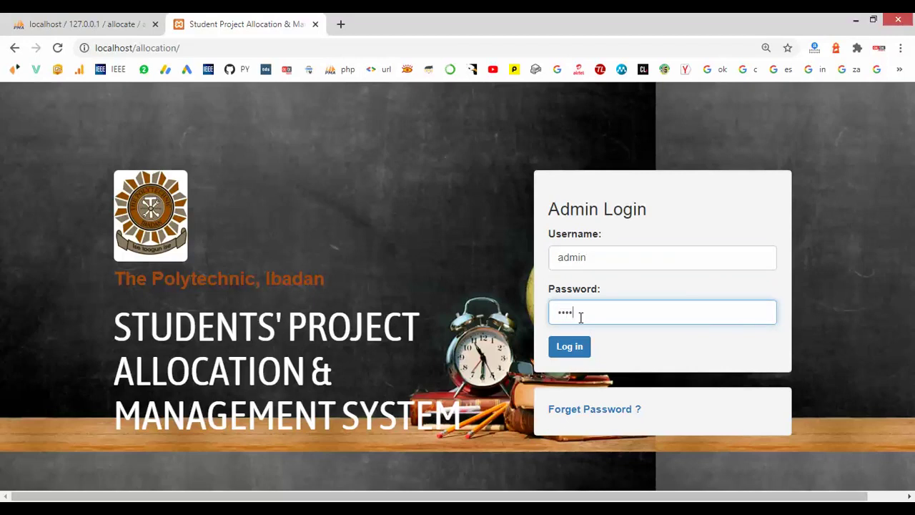
{"action": "left_click", "coordinate": [564, 346]}
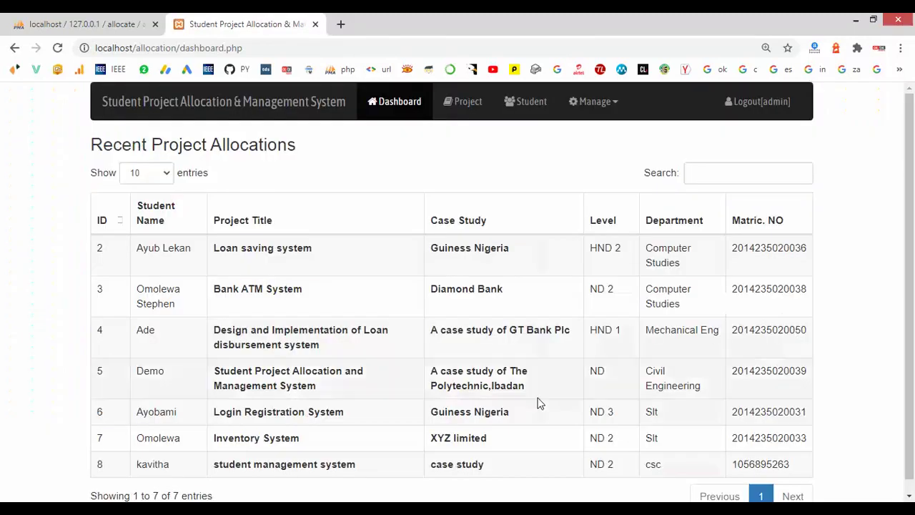
{"action": "scroll", "coordinate": [369, 422], "scroll_direction": "down", "scroll_amount": 1}
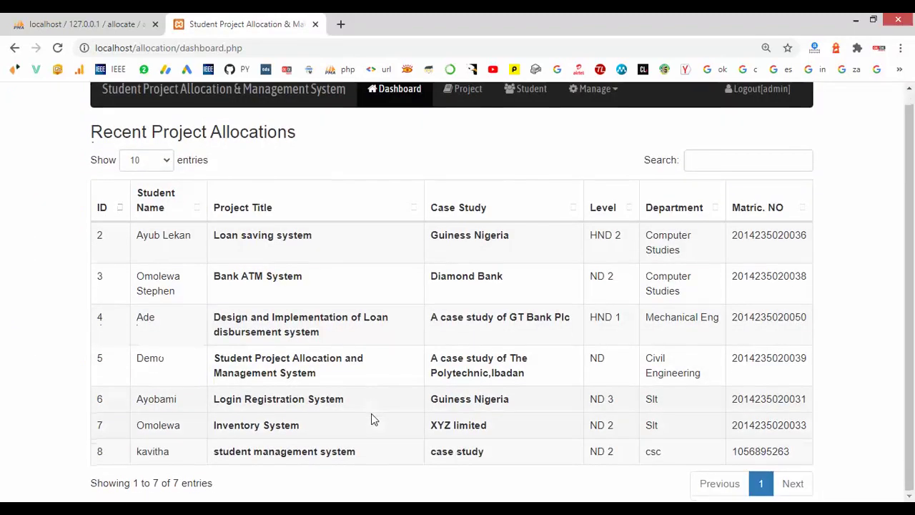
{"action": "scroll", "coordinate": [415, 437], "scroll_direction": "up", "scroll_amount": 1}
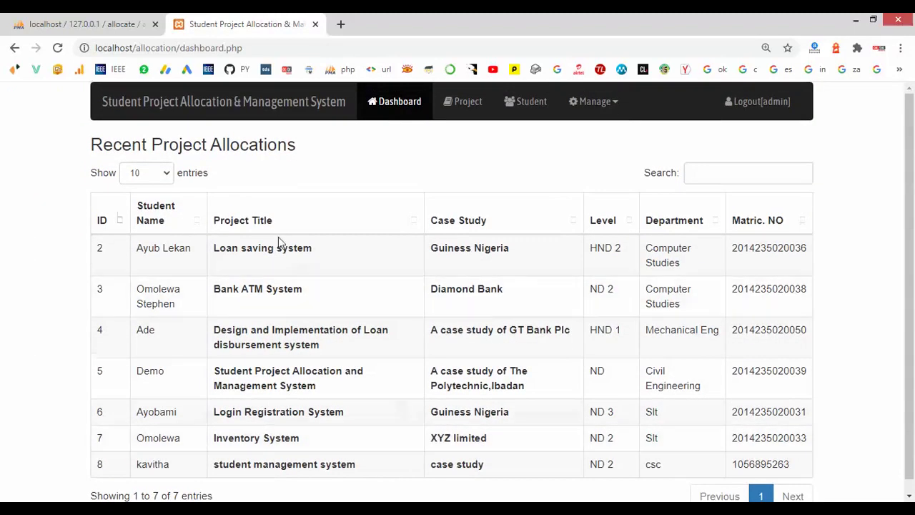
{"action": "left_click", "coordinate": [389, 103]}
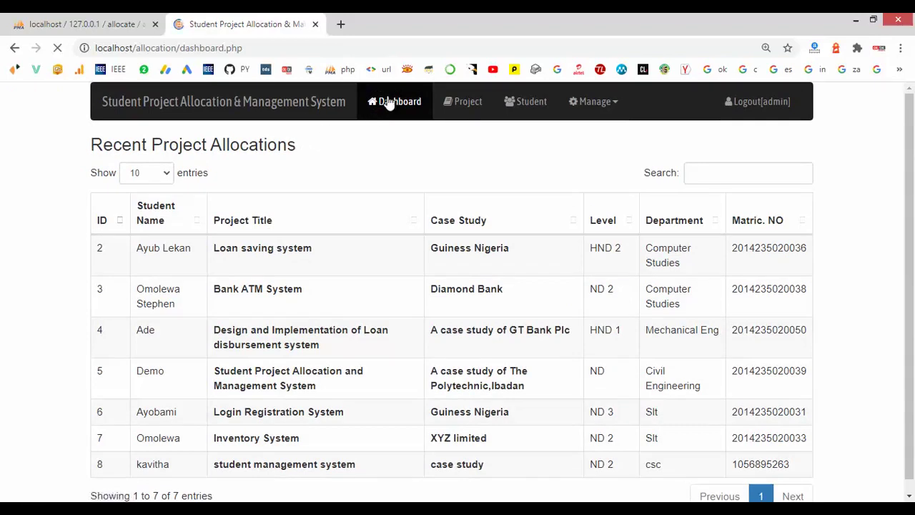
- Add the ND-level project 'hotel management system' with case study 'case study of bank'
{"action": "left_click", "coordinate": [450, 105]}
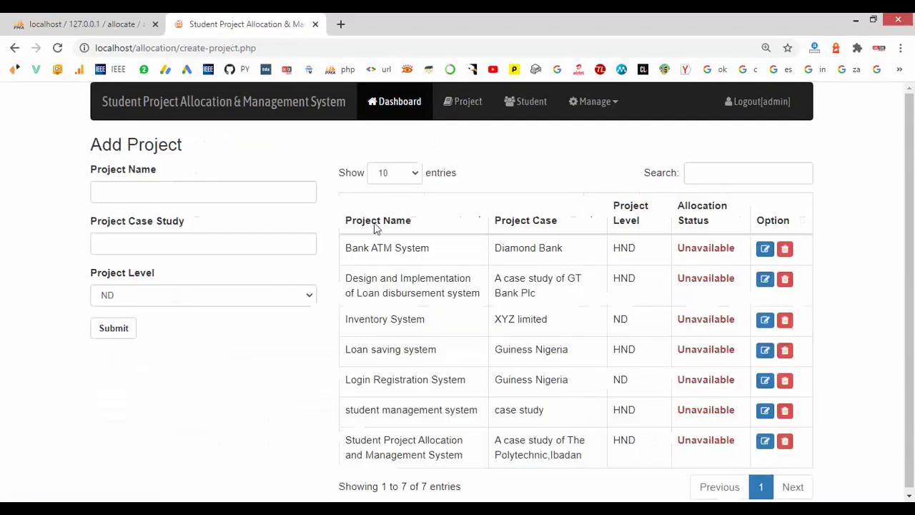
{"action": "left_click", "coordinate": [153, 193]}
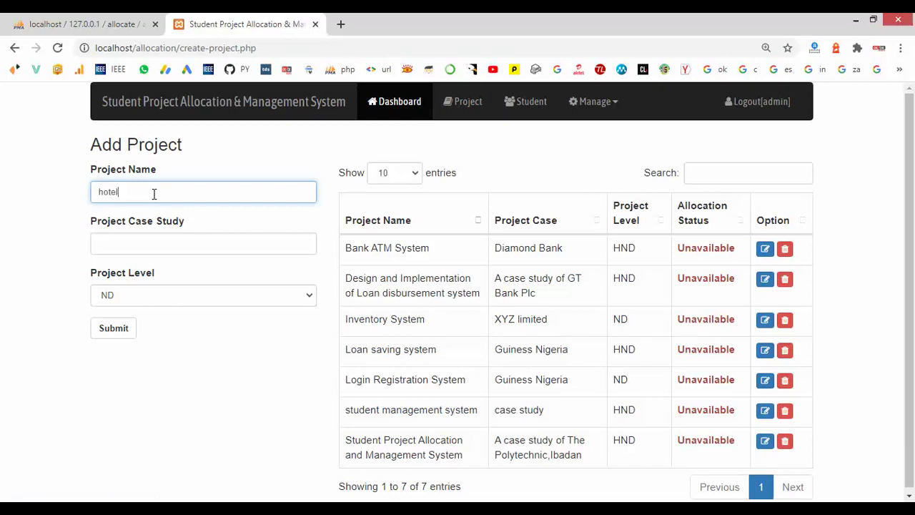
{"action": "type", "text": "gement system"}
{"action": "left_click", "coordinate": [148, 244]}
{"action": "type", "text": "cas"}
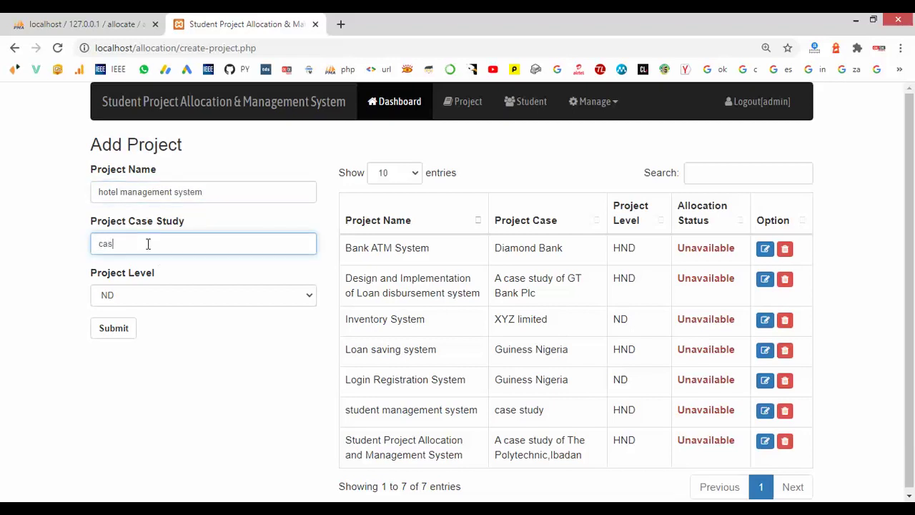
{"action": "type", "text": "e study of ba"}
{"action": "left_click", "coordinate": [121, 295]}
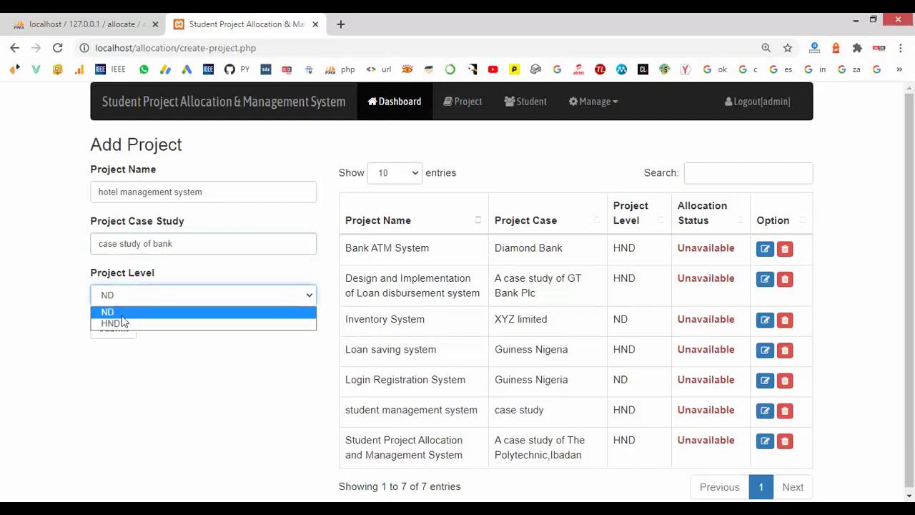
{"action": "left_click", "coordinate": [120, 311]}
{"action": "left_click", "coordinate": [116, 331]}
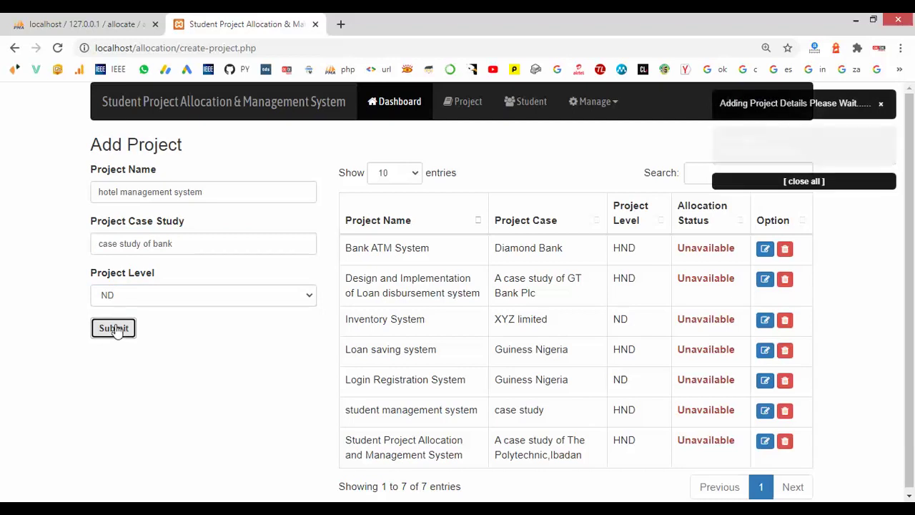
{"action": "left_click", "coordinate": [117, 331]}
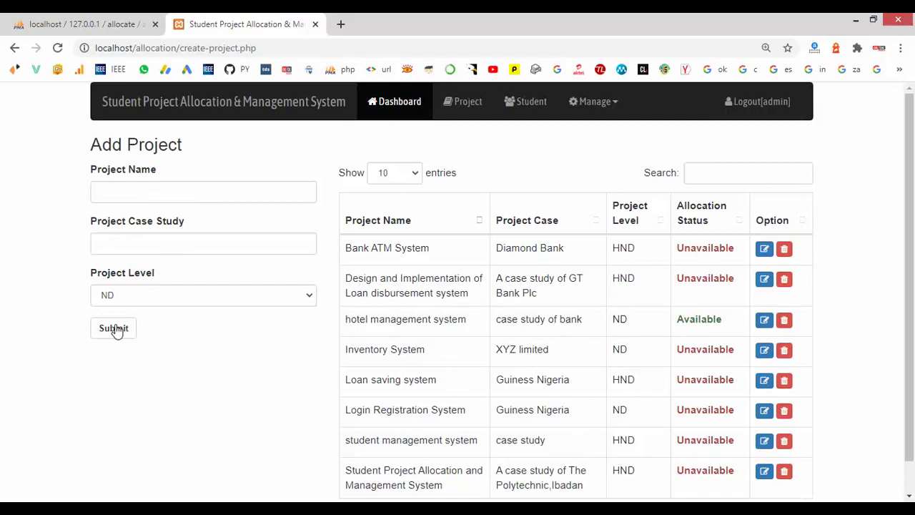
{"action": "scroll", "coordinate": [379, 422], "scroll_direction": "down", "scroll_amount": 1}
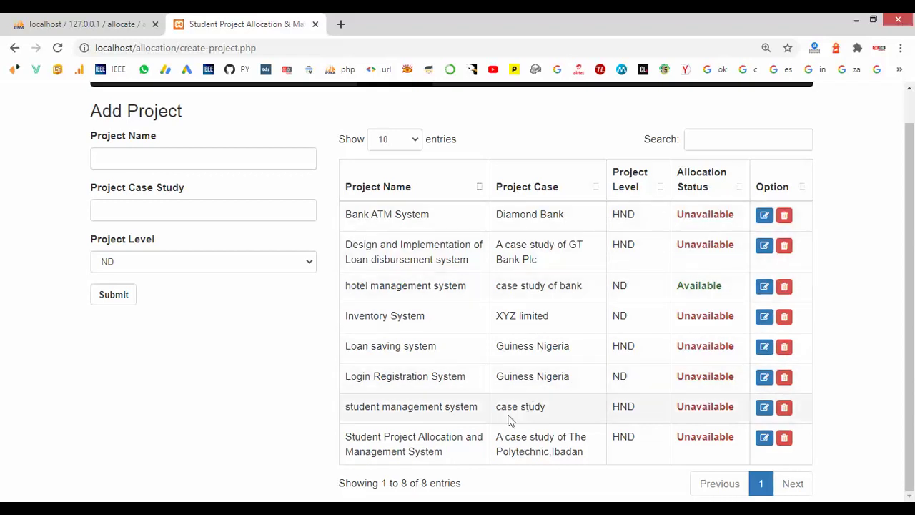
- Edit the last project in the table, Student Project Allocation and Management System
{"action": "left_click", "coordinate": [765, 439]}
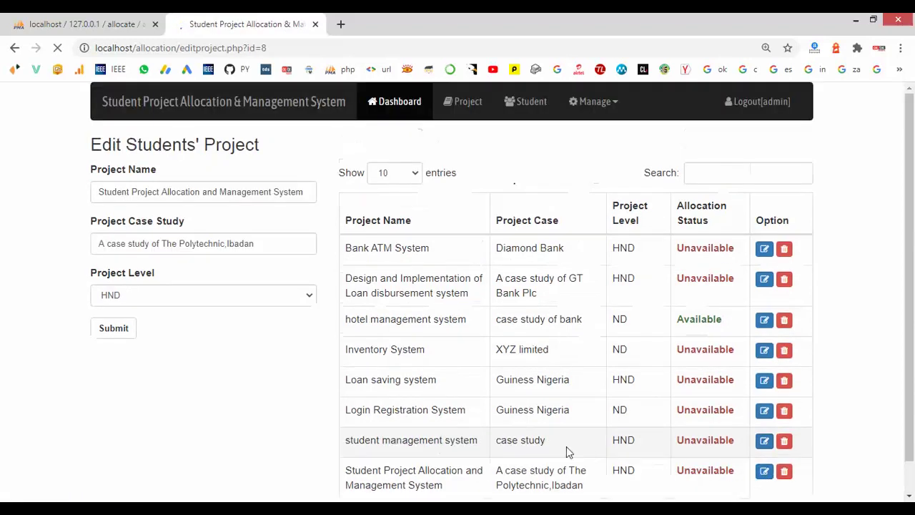
- Change this project's level from HND to ND, save it and confirm the alert
{"action": "left_click", "coordinate": [180, 298]}
{"action": "left_click", "coordinate": [168, 323]}
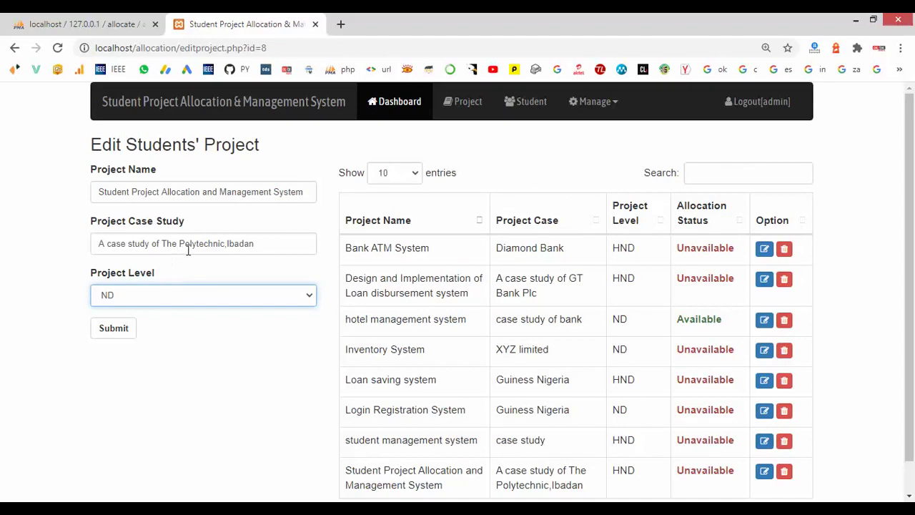
{"action": "left_click", "coordinate": [126, 330]}
{"action": "left_click", "coordinate": [587, 122]}
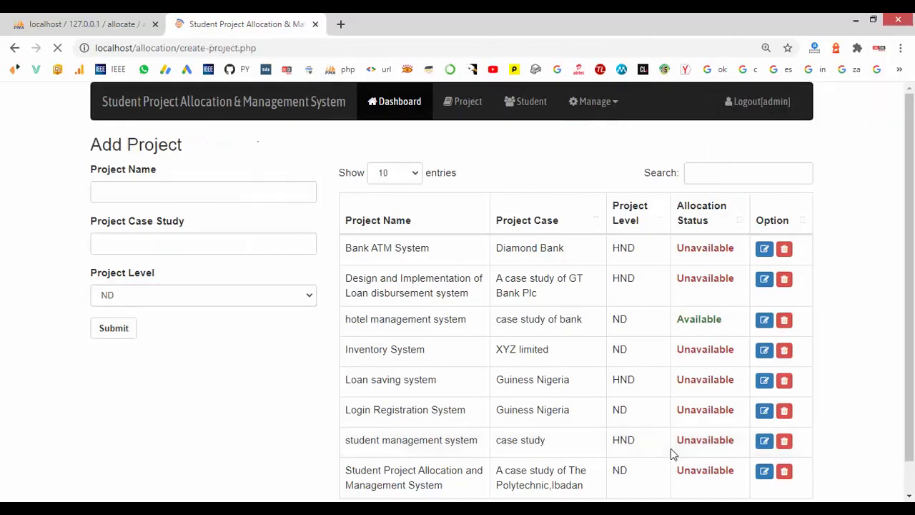
{"action": "scroll", "coordinate": [671, 448], "scroll_direction": "down", "scroll_amount": 1}
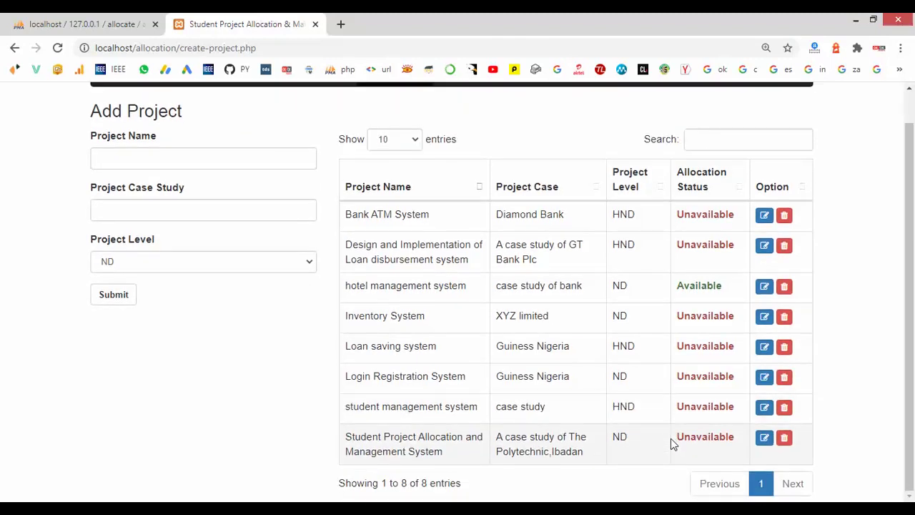
{"action": "scroll", "coordinate": [581, 447], "scroll_direction": "up", "scroll_amount": 1}
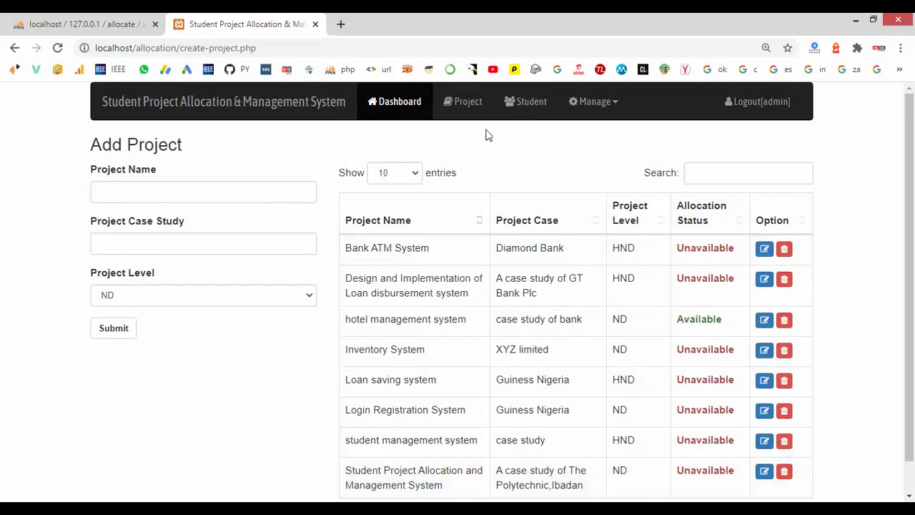
- Add a student with name, registration number, computer science department and class ND 3
{"action": "left_click", "coordinate": [519, 104]}
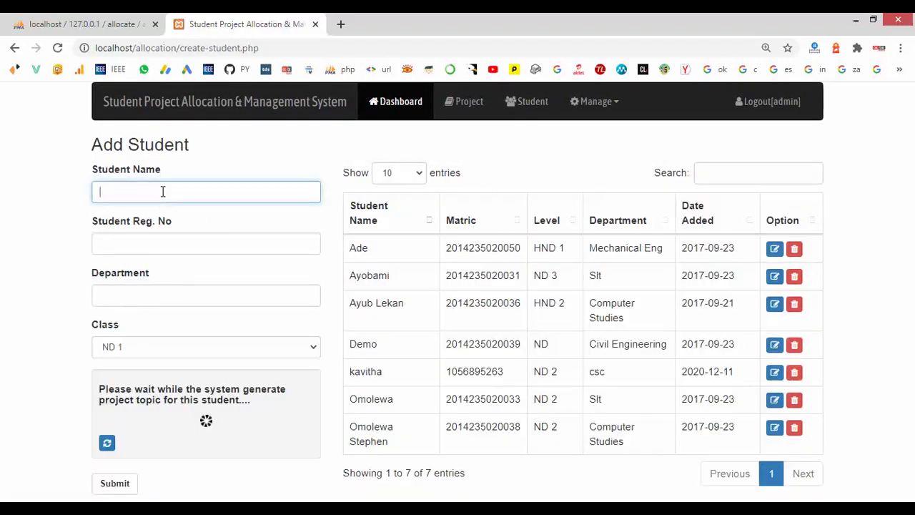
{"action": "type", "text": "revathi"}
{"action": "left_click", "coordinate": [140, 238]}
{"action": "type", "text": "10058"}
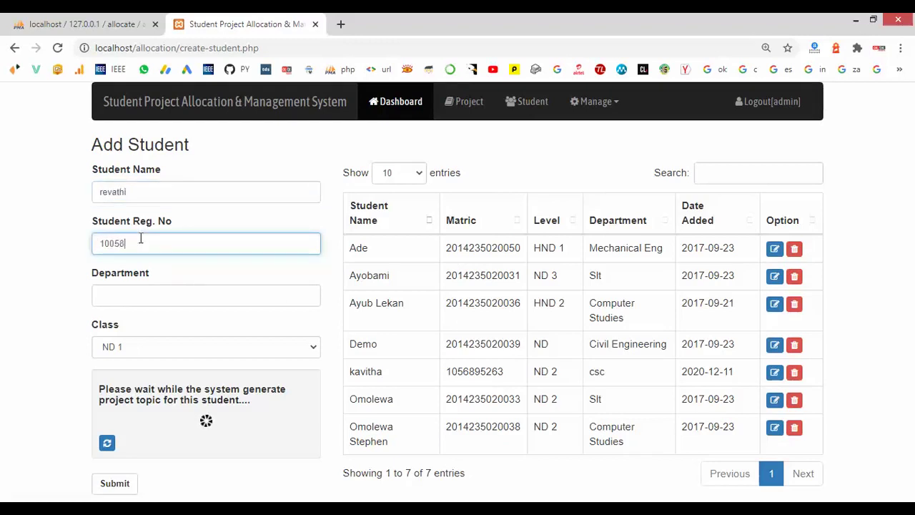
{"action": "left_click", "coordinate": [153, 296]}
{"action": "type", "text": "c"}
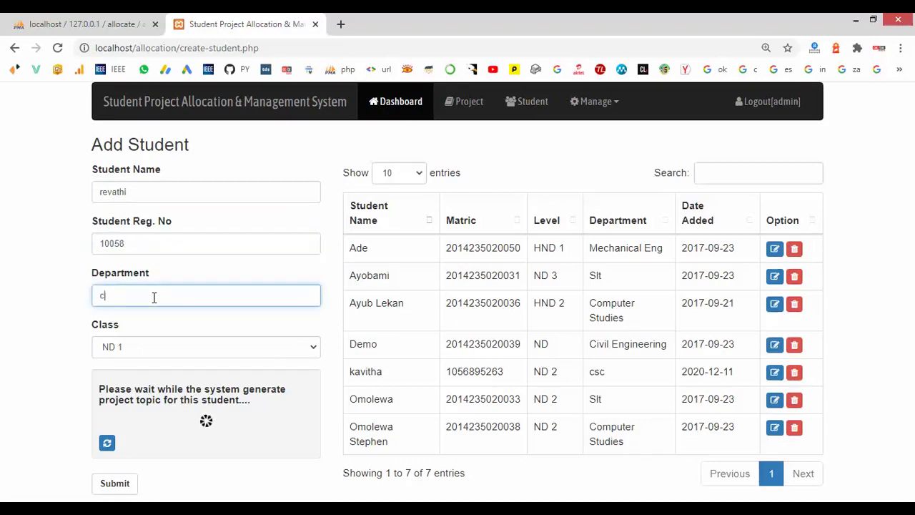
{"action": "type", "text": "omputer science"}
{"action": "left_click", "coordinate": [137, 345]}
{"action": "left_click", "coordinate": [138, 388]}
{"action": "left_click", "coordinate": [114, 483]}
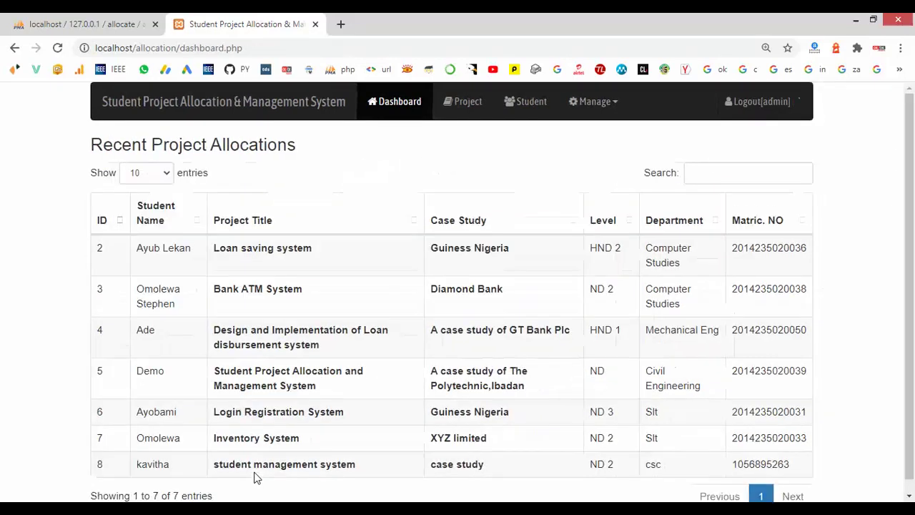
- Create a login account for the student with a username and password, then return to Dashboard
{"action": "left_click", "coordinate": [599, 109]}
{"action": "left_click", "coordinate": [598, 129]}
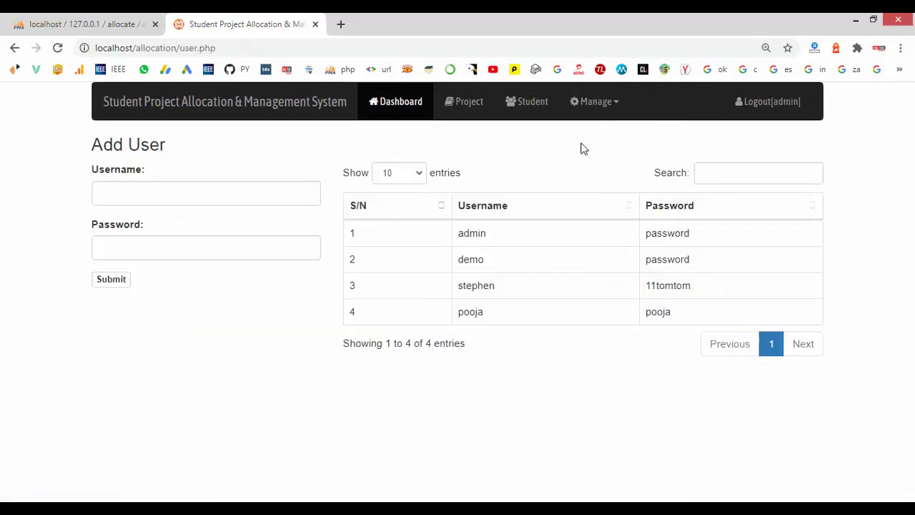
{"action": "left_click", "coordinate": [215, 190]}
{"action": "type", "text": "revathi"}
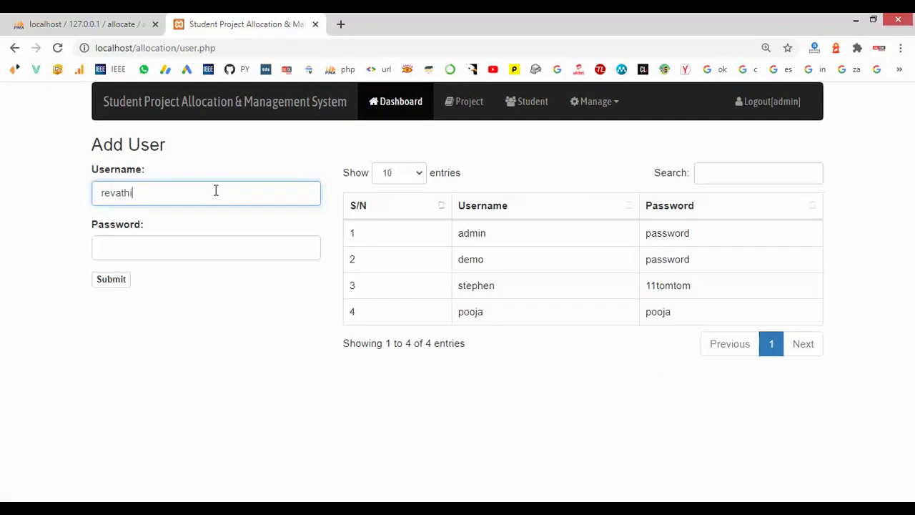
{"action": "left_click", "coordinate": [199, 249]}
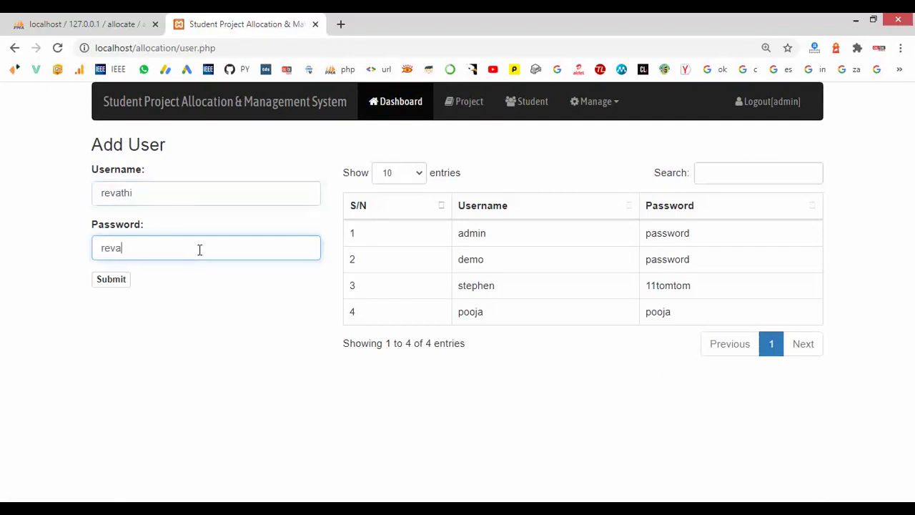
{"action": "left_click", "coordinate": [112, 282]}
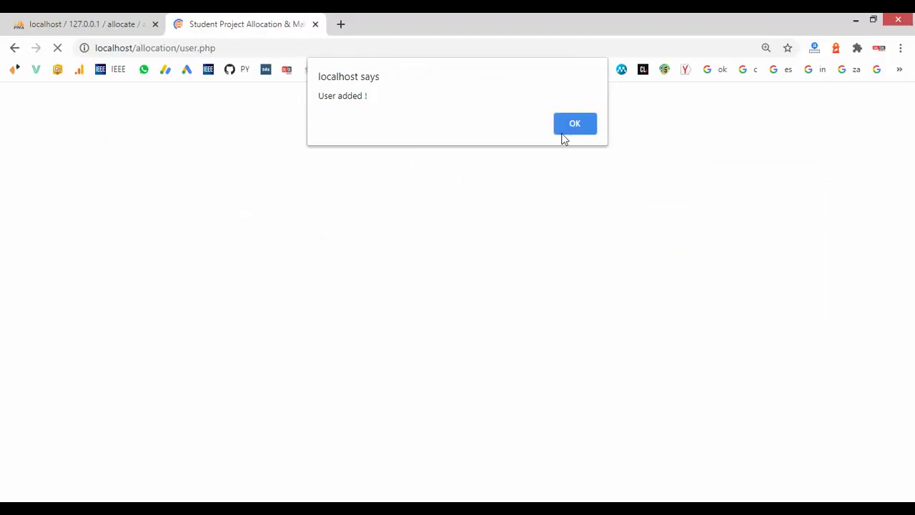
{"action": "left_click", "coordinate": [575, 125]}
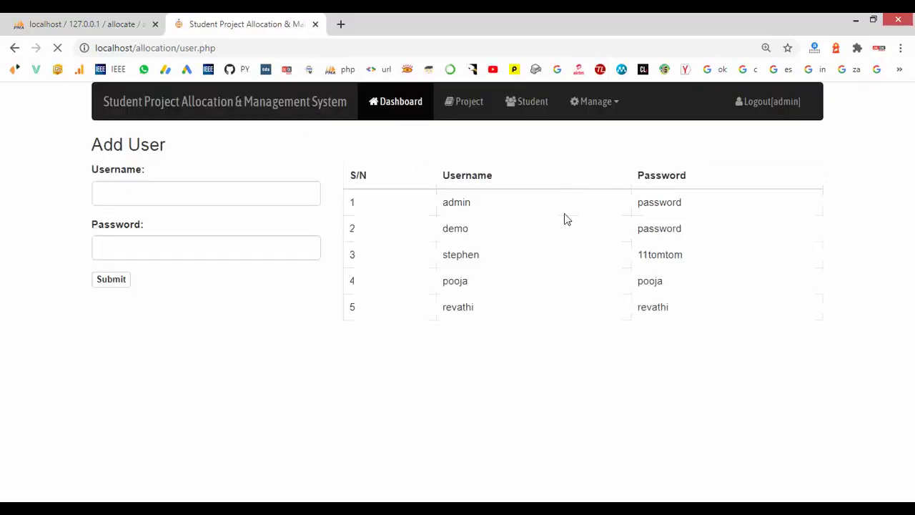
{"action": "left_click", "coordinate": [386, 114]}
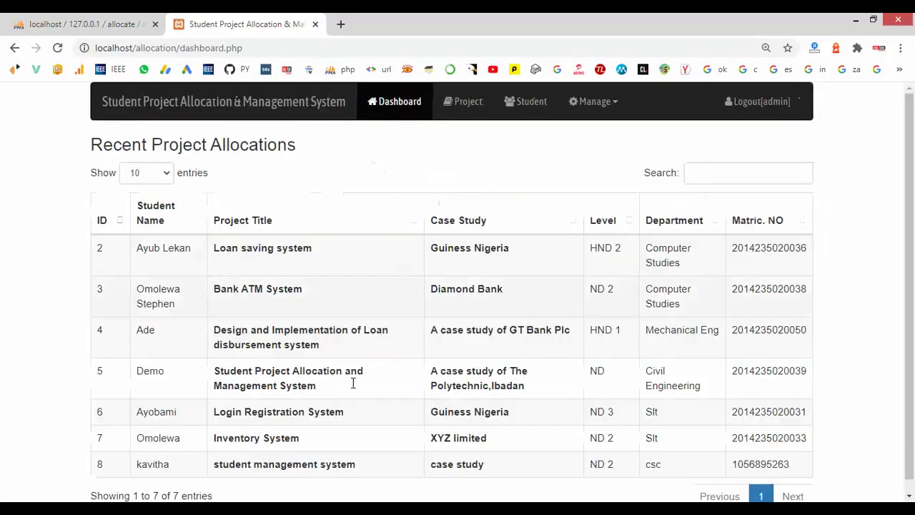
- Log out of the admin account
{"action": "scroll", "coordinate": [347, 404], "scroll_direction": "down", "scroll_amount": 1}
{"action": "scroll", "coordinate": [494, 356], "scroll_direction": "up", "scroll_amount": 1}
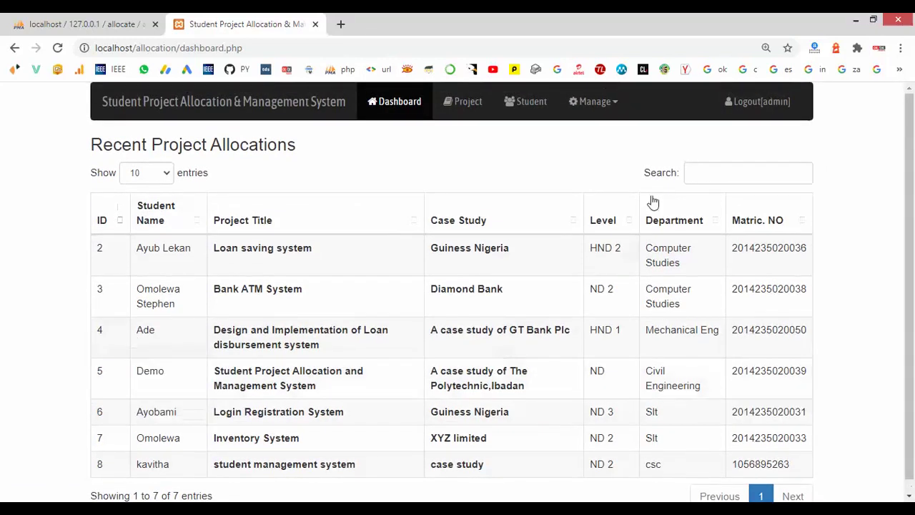
{"action": "left_click", "coordinate": [740, 111]}
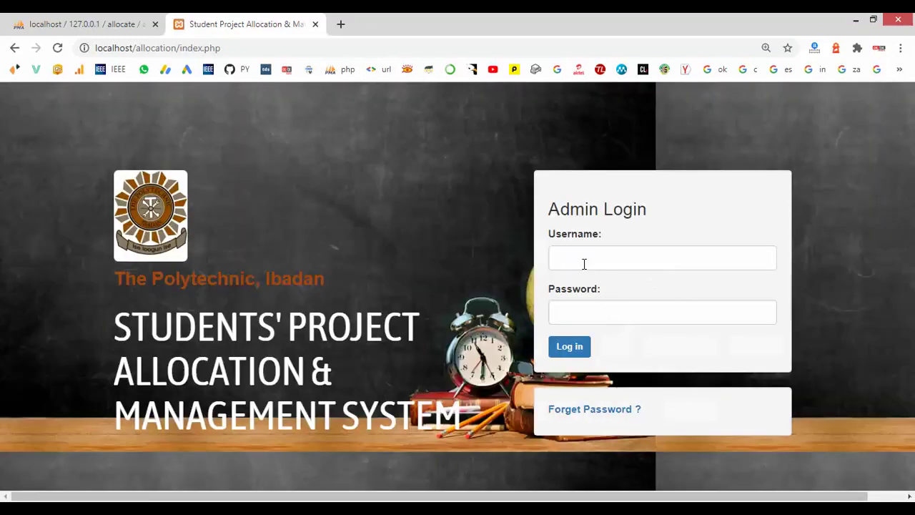
- Log in with the new user's username and password
{"action": "left_click", "coordinate": [584, 262]}
{"action": "type", "text": "revathi"}
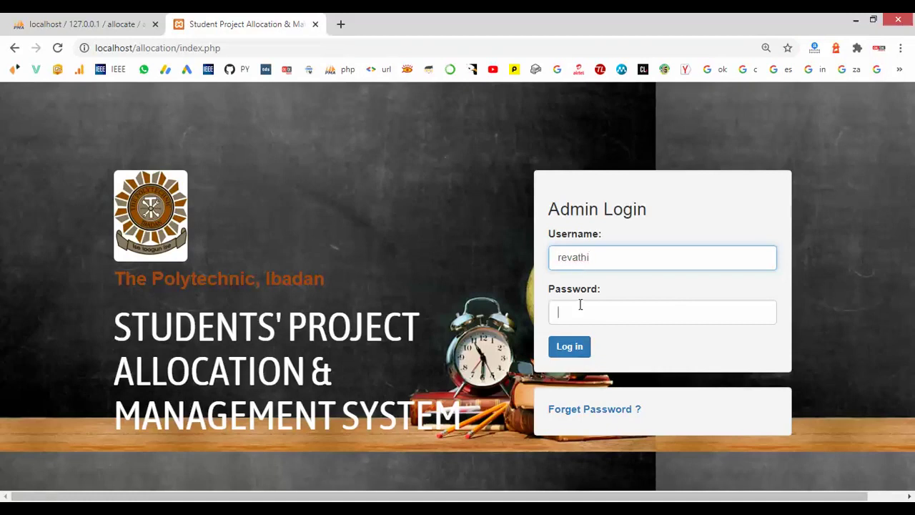
{"action": "left_click", "coordinate": [580, 305]}
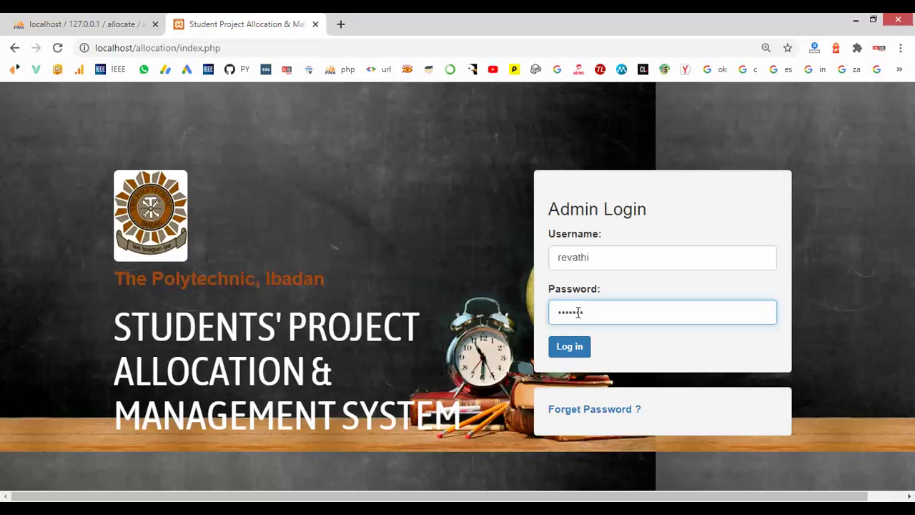
{"action": "left_click", "coordinate": [564, 349]}
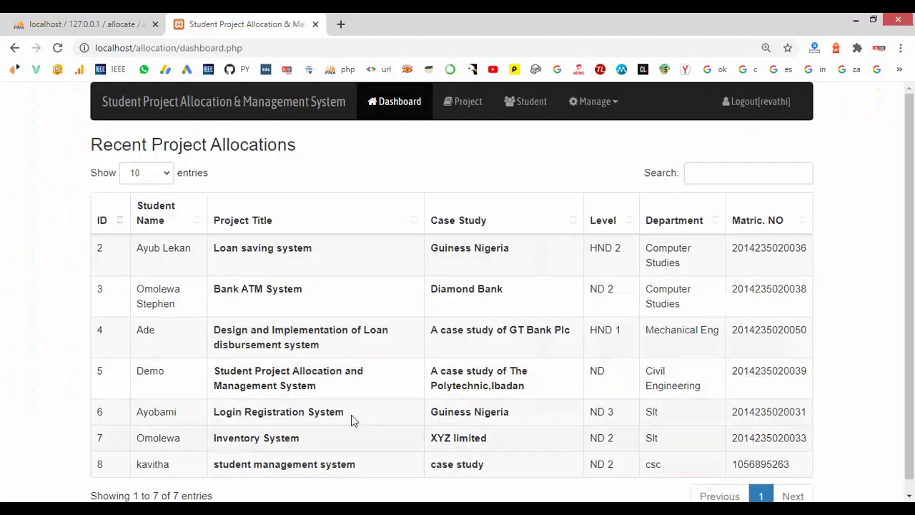
- Scroll through the Recent Project Allocations table on the new user's dashboard
{"action": "scroll", "coordinate": [351, 414], "scroll_direction": "down", "scroll_amount": 1}
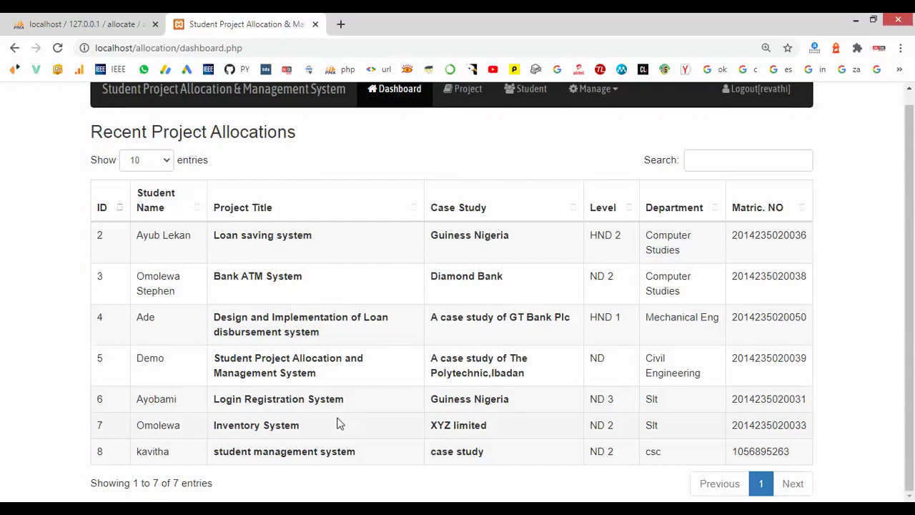
{"action": "scroll", "coordinate": [339, 424], "scroll_direction": "up", "scroll_amount": 1}
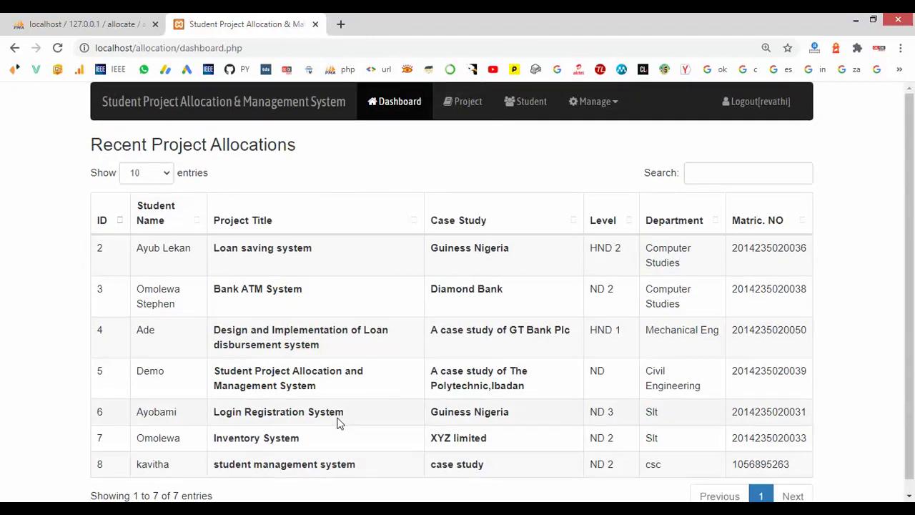
{"action": "scroll", "coordinate": [340, 424], "scroll_direction": "down", "scroll_amount": 1}
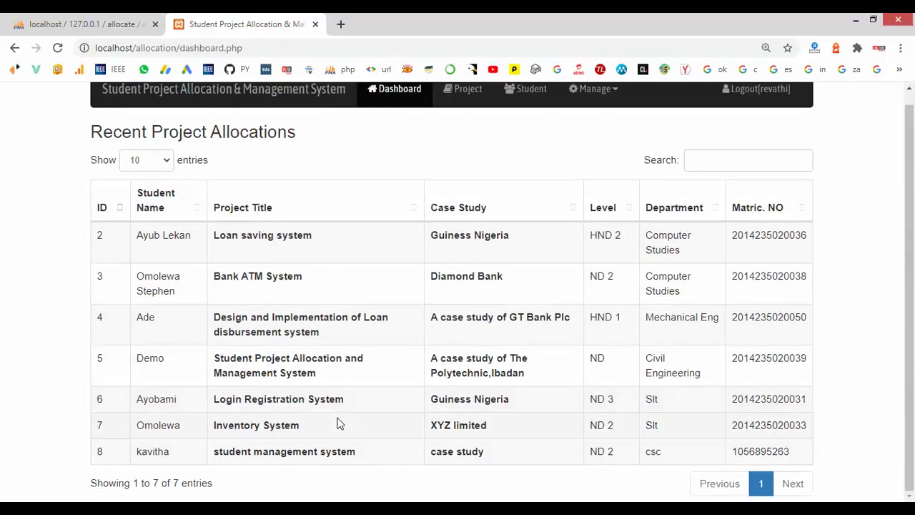
{"action": "scroll", "coordinate": [339, 421], "scroll_direction": "up", "scroll_amount": 1}
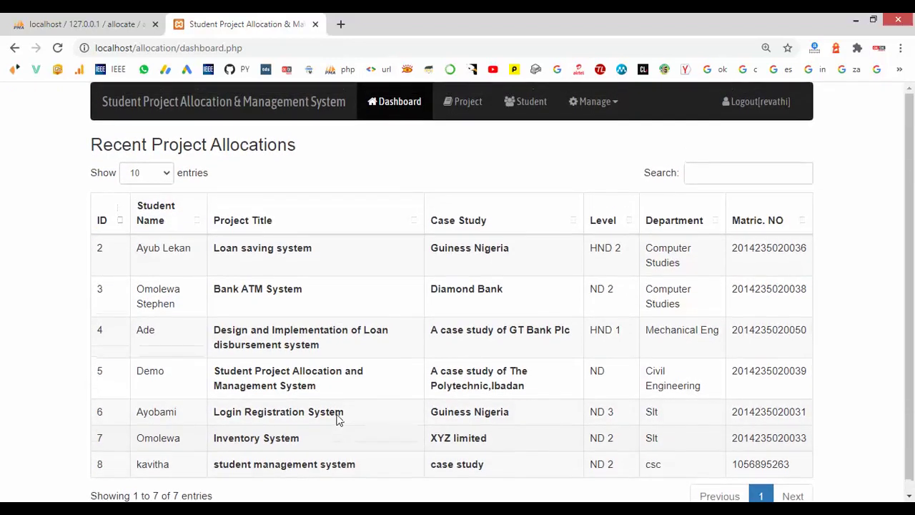
- Check that the student table now lists 8 students, including the new computer science student
{"action": "left_click", "coordinate": [520, 107]}
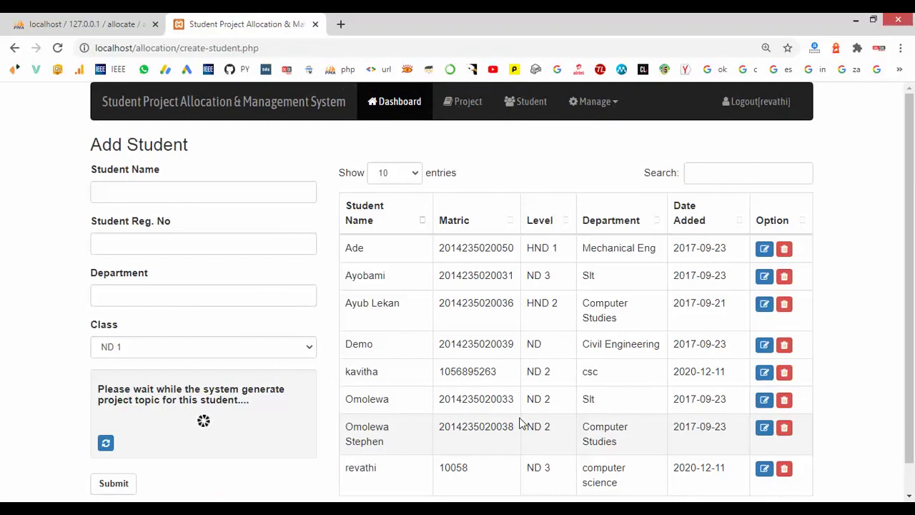
{"action": "scroll", "coordinate": [520, 422], "scroll_direction": "down", "scroll_amount": 1}
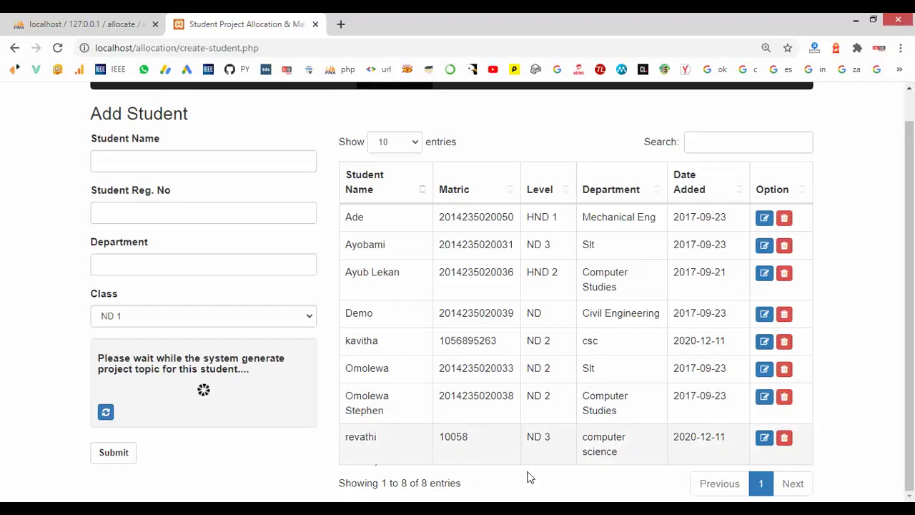
{"action": "scroll", "coordinate": [565, 472], "scroll_direction": "up", "scroll_amount": 1}
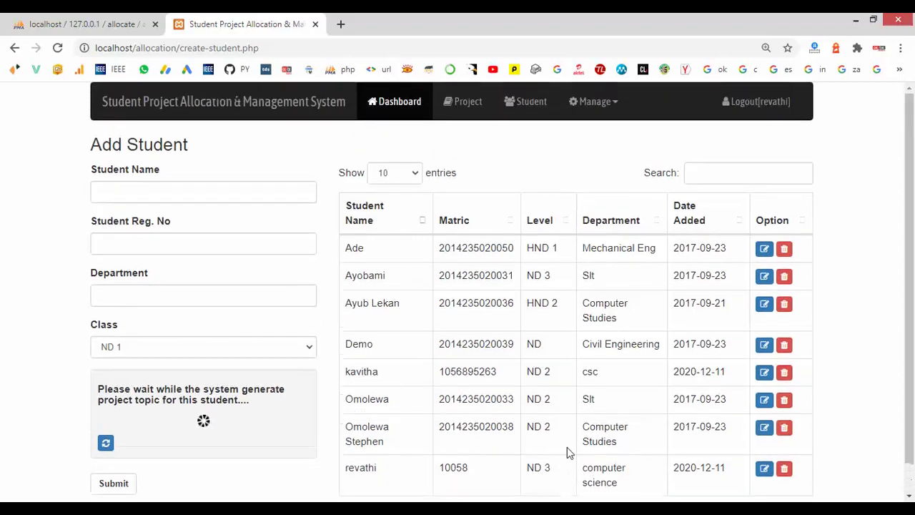
- Review the project list page from the Manage menu
{"action": "left_click", "coordinate": [590, 113]}
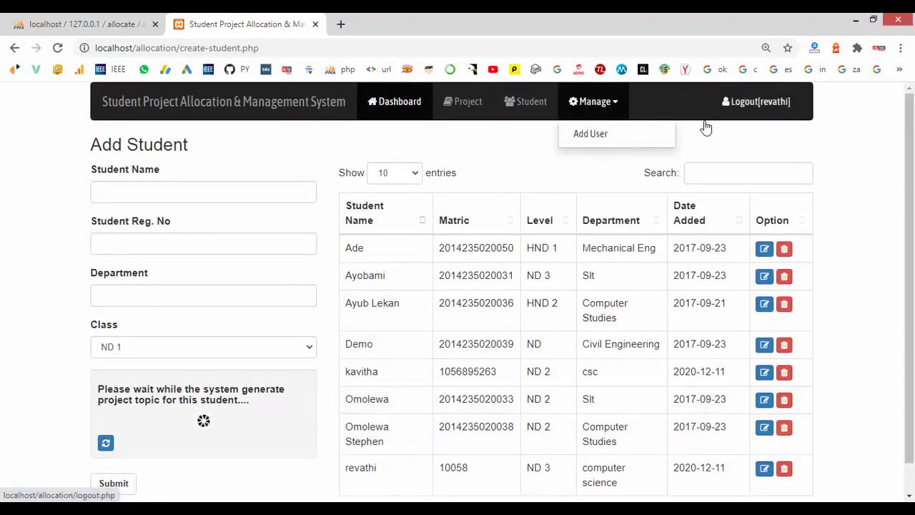
{"action": "left_click", "coordinate": [471, 112]}
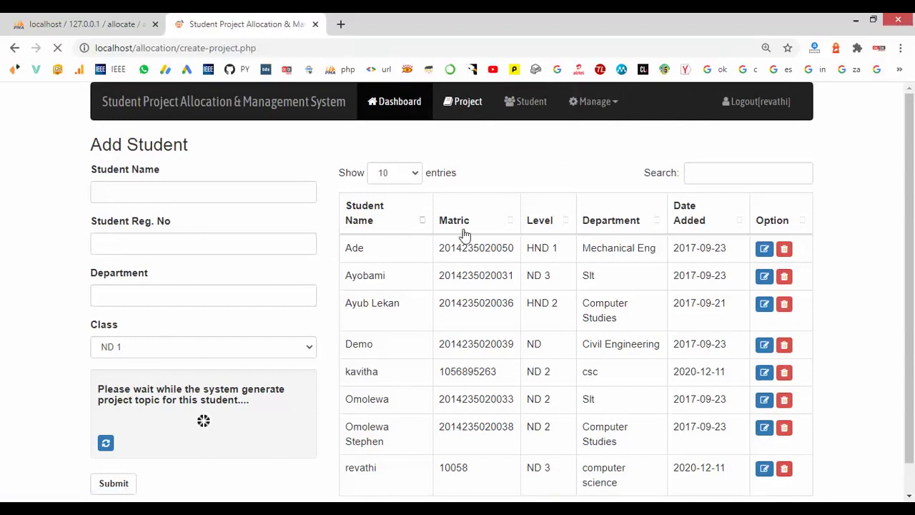
{"action": "scroll", "coordinate": [468, 363], "scroll_direction": "down", "scroll_amount": 1}
{"action": "scroll", "coordinate": [469, 361], "scroll_direction": "up", "scroll_amount": 1}
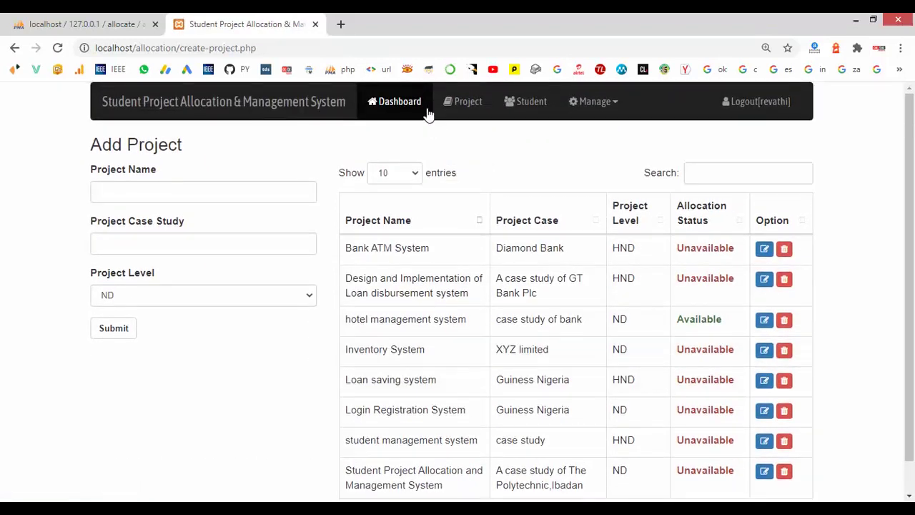
- Look over the dashboard, then log out to the Admin Login page
{"action": "left_click", "coordinate": [401, 116]}
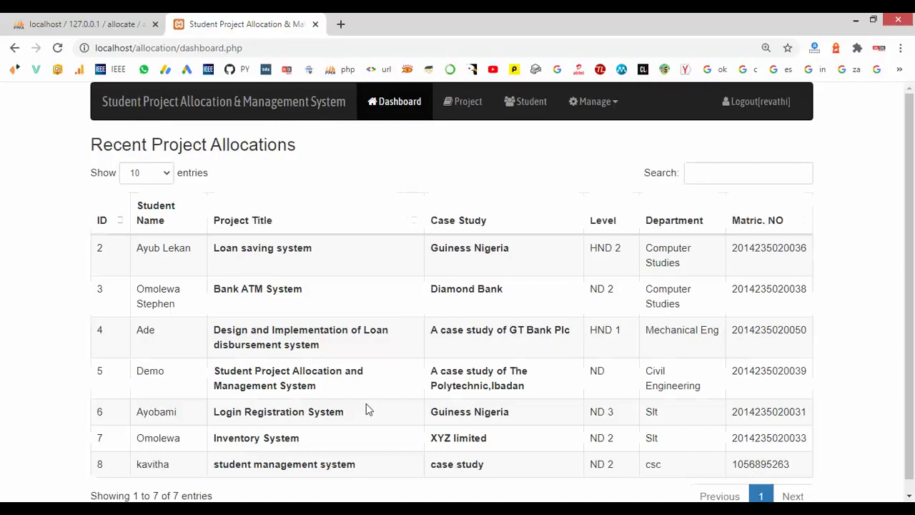
{"action": "scroll", "coordinate": [363, 411], "scroll_direction": "down", "scroll_amount": 1}
{"action": "scroll", "coordinate": [362, 404], "scroll_direction": "up", "scroll_amount": 1}
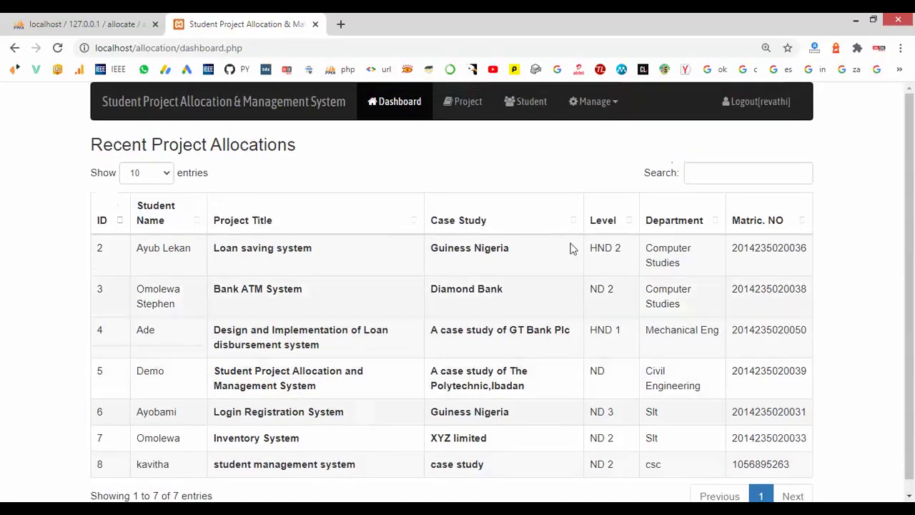
{"action": "left_click", "coordinate": [763, 105]}
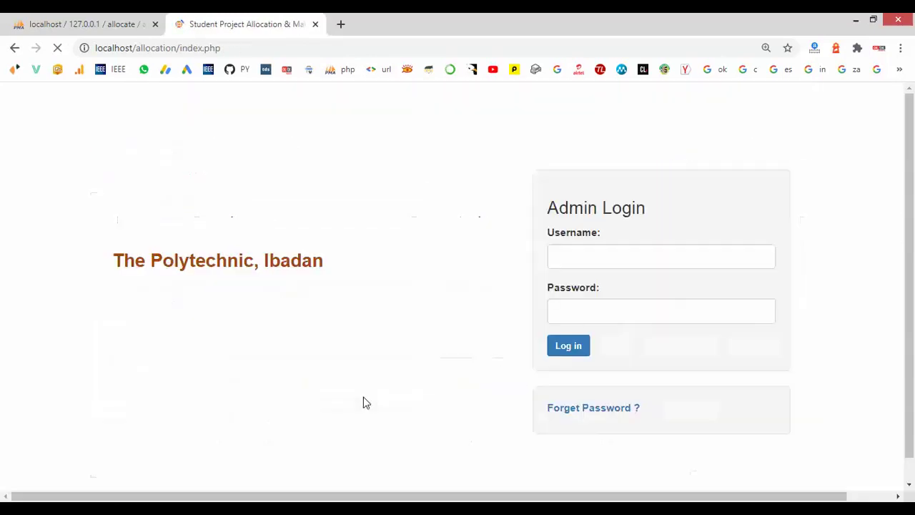